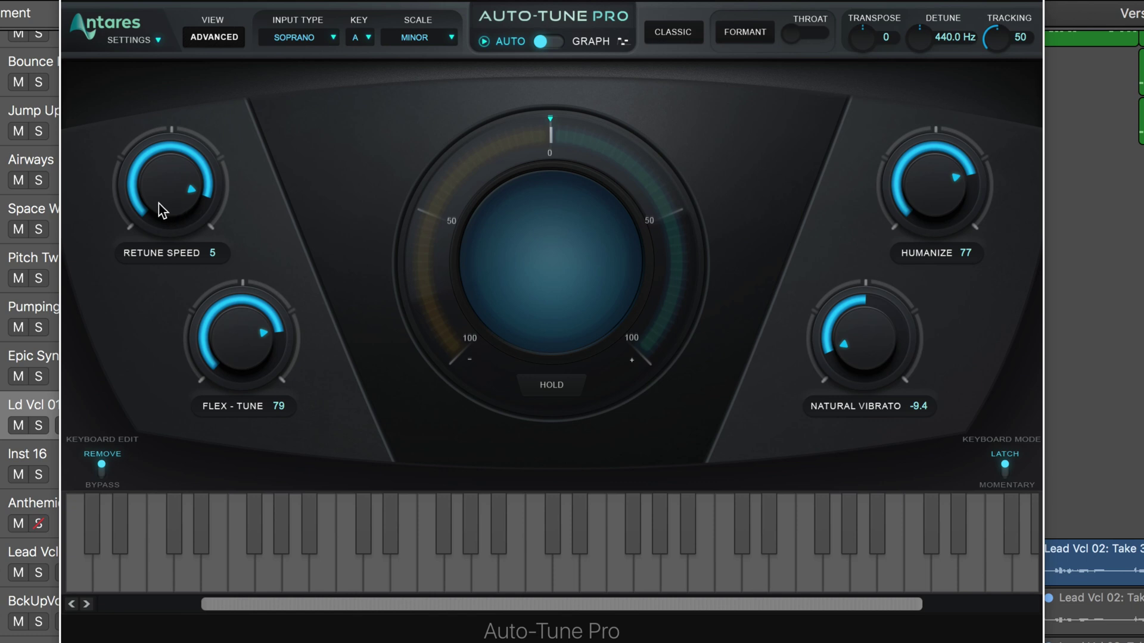
- Nudge Retune Speed, lower Flex-Tune to 75, and keep Soprano as the input type
left_click_drag(158, 204, 152, 190)
left_click_drag(224, 344, 222, 350)
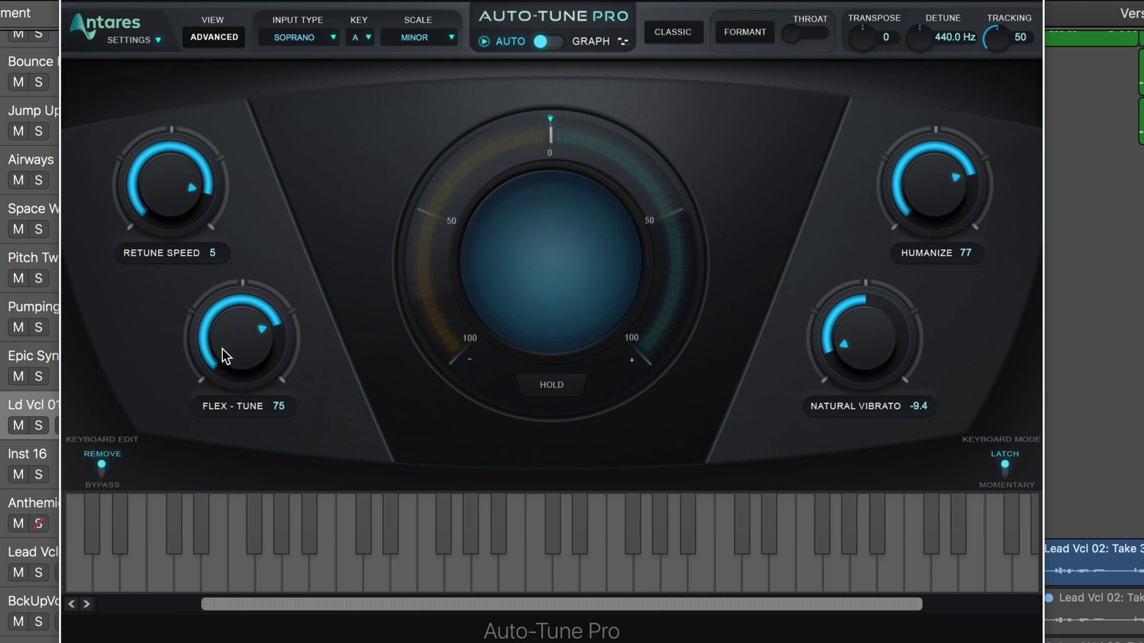
left_click(313, 37)
left_click(307, 38)
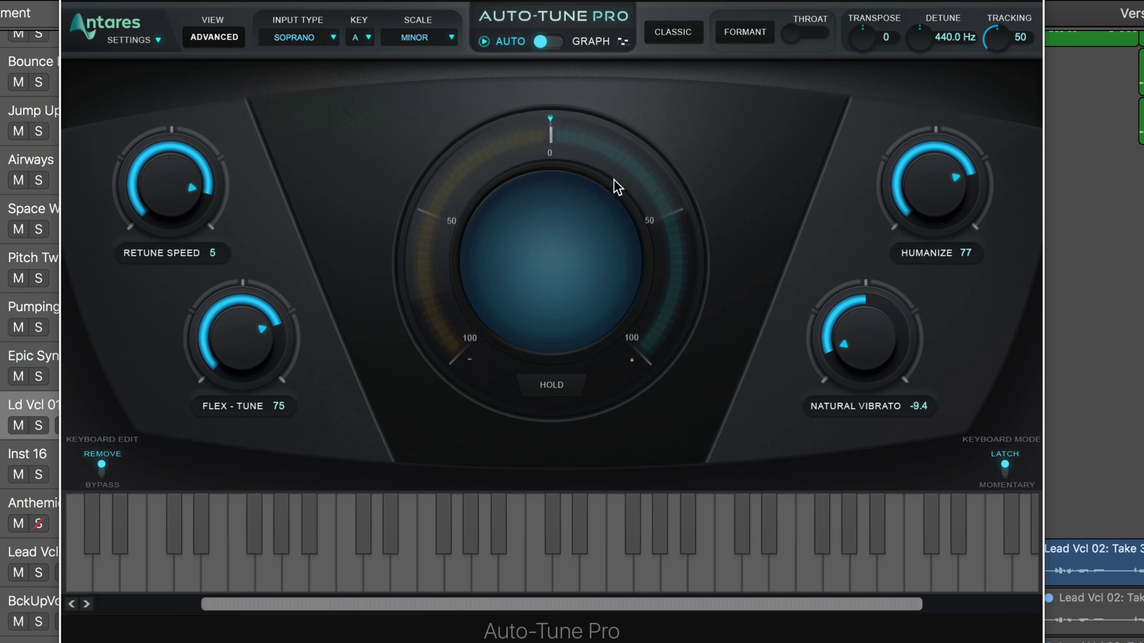
- Set Humanize to 74, Natural Vibrato to -4.4, and raise Flex-Tune to 84
left_click_drag(921, 184, 909, 173)
left_click_drag(831, 327, 833, 316)
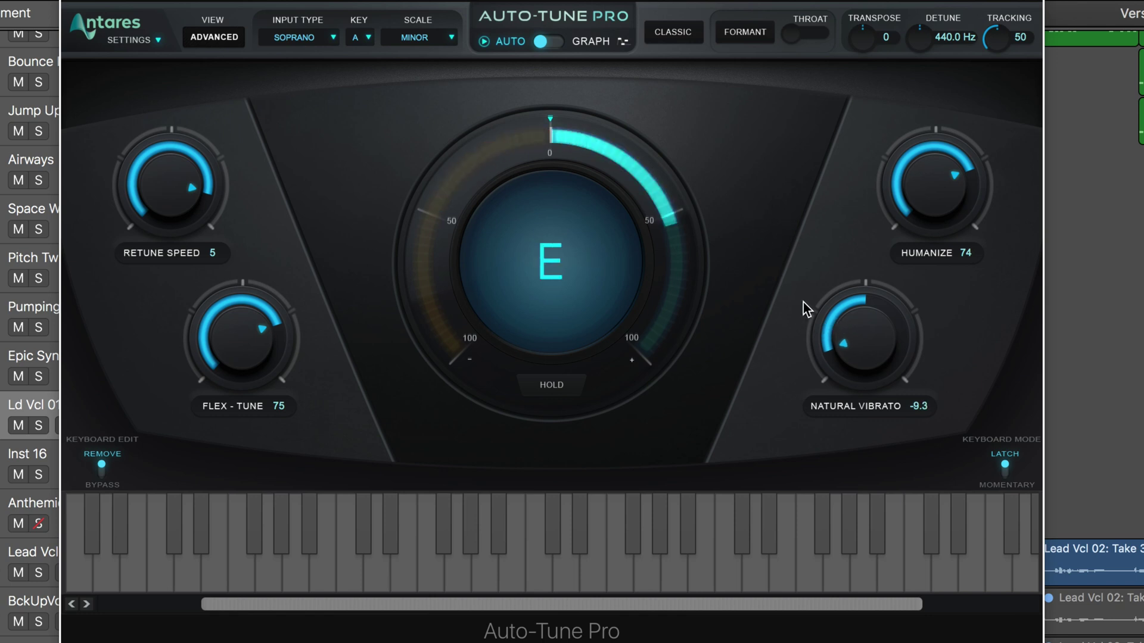
left_click_drag(849, 326, 851, 288)
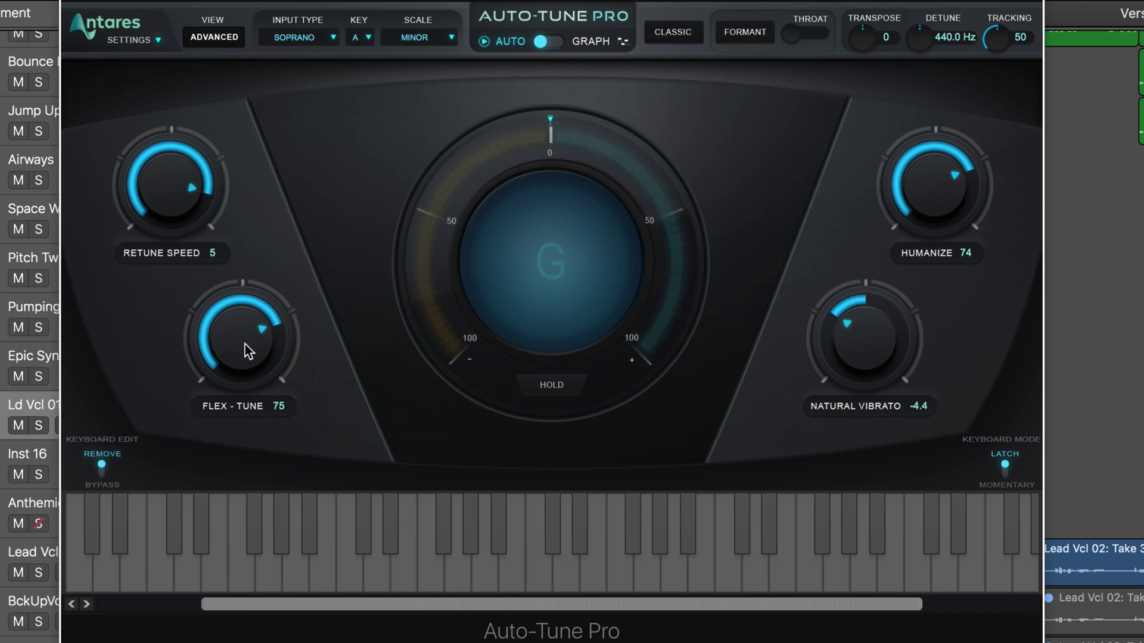
left_click_drag(245, 344, 244, 328)
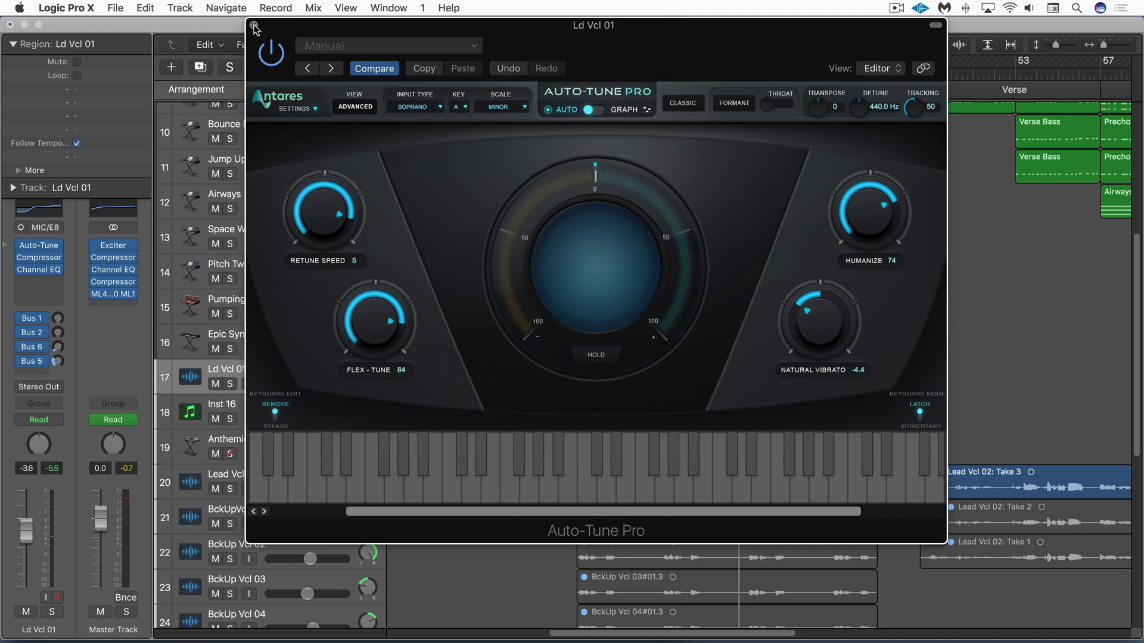
- Remove Auto-Tune Pro from Ld Vcl 01's inserts and route that track's output to No Output
left_click(254, 25)
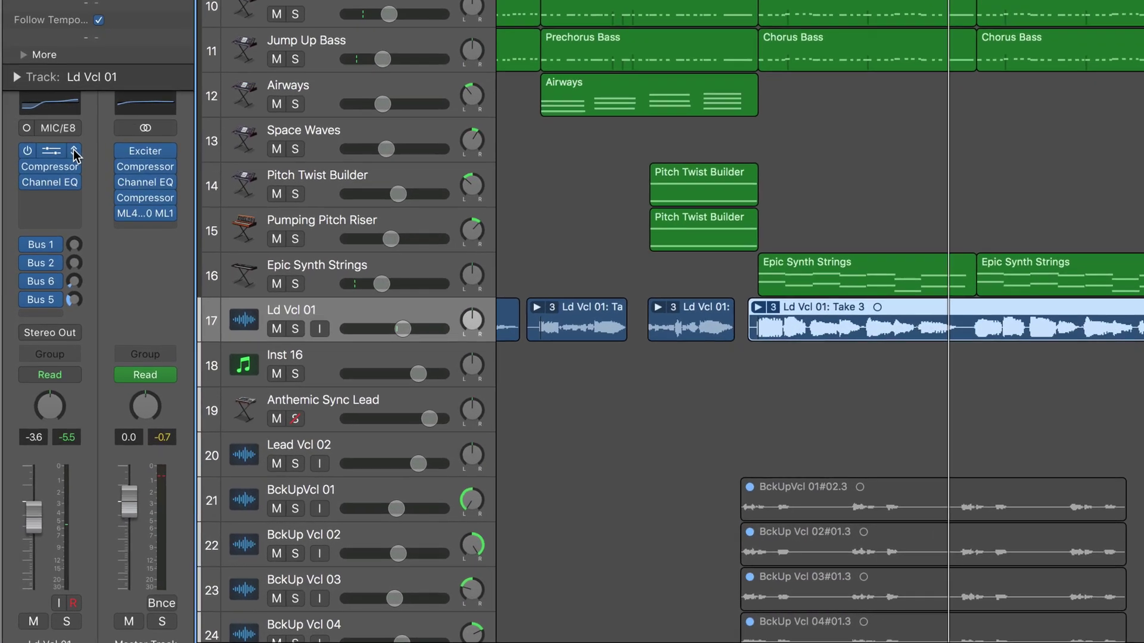
left_click(74, 151)
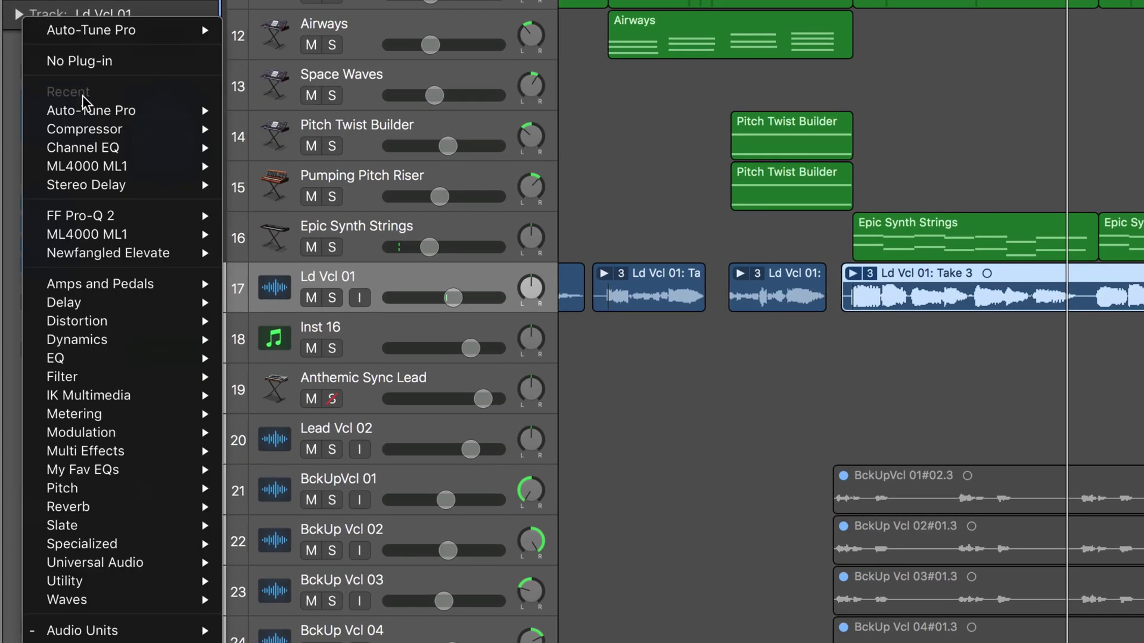
left_click(77, 62)
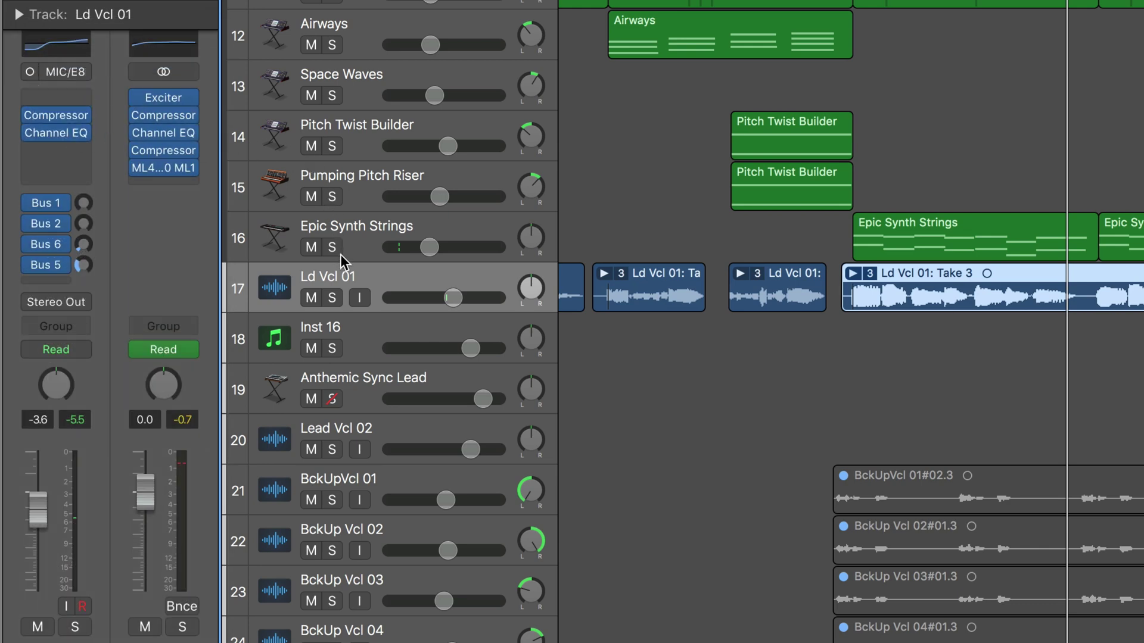
left_click(86, 309)
left_click(84, 330)
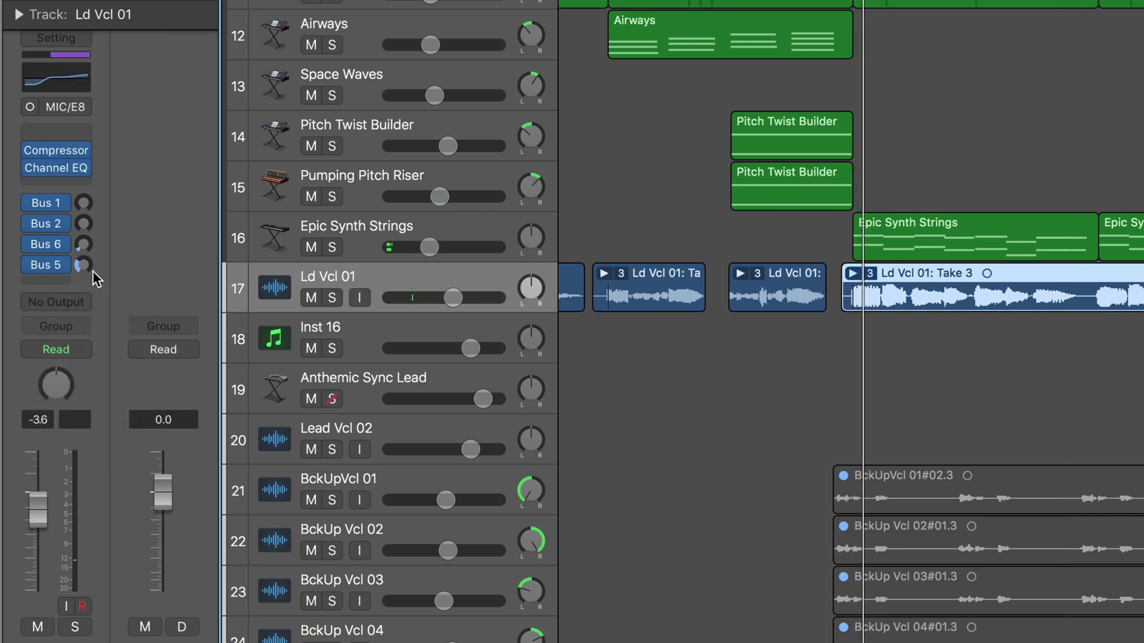
- Select Inst 16 and load Antares Auto-Tune Pro (Mono) from AU MIDI-controlled Effects
left_click(371, 332)
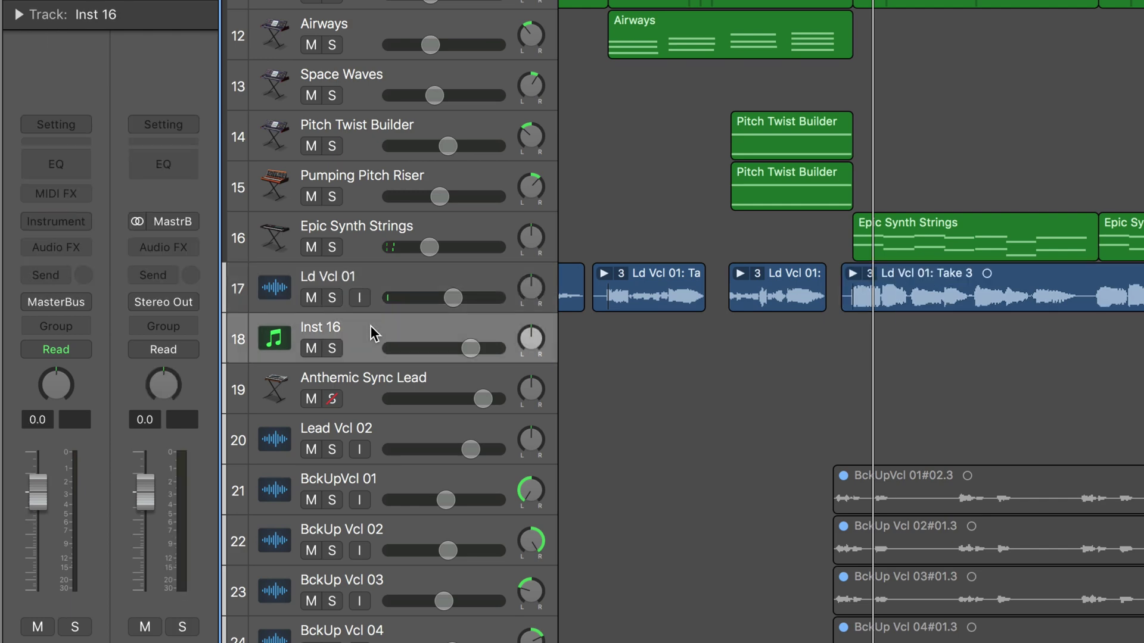
left_click(78, 221)
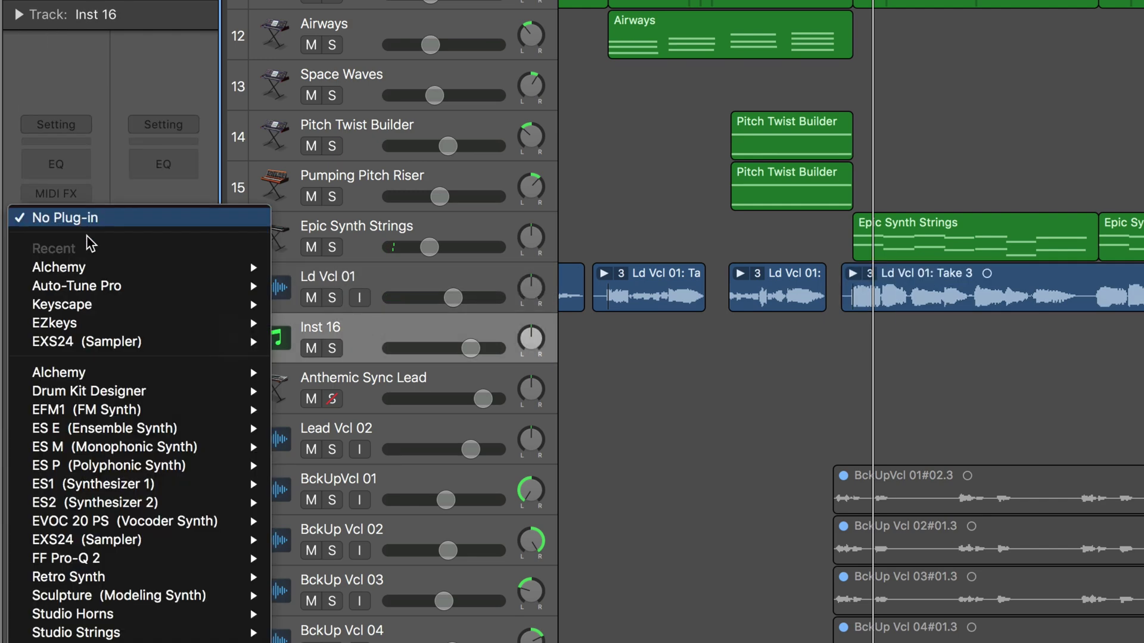
scroll(89, 242, "down", 5)
scroll(137, 596, "down", 5)
mouse_move(137, 630)
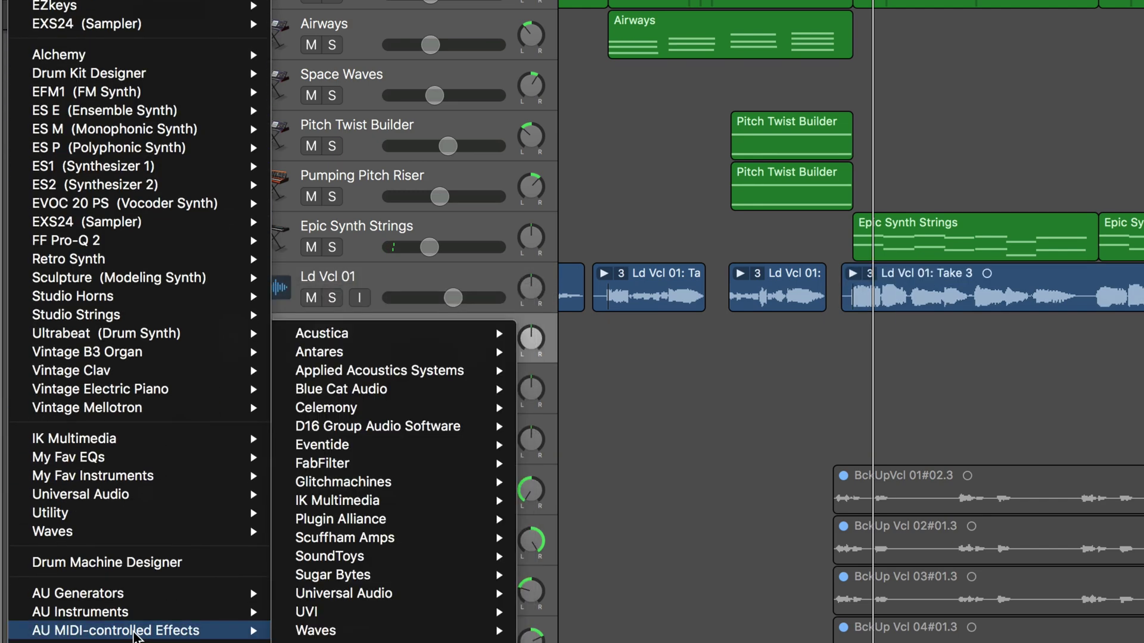
mouse_move(363, 354)
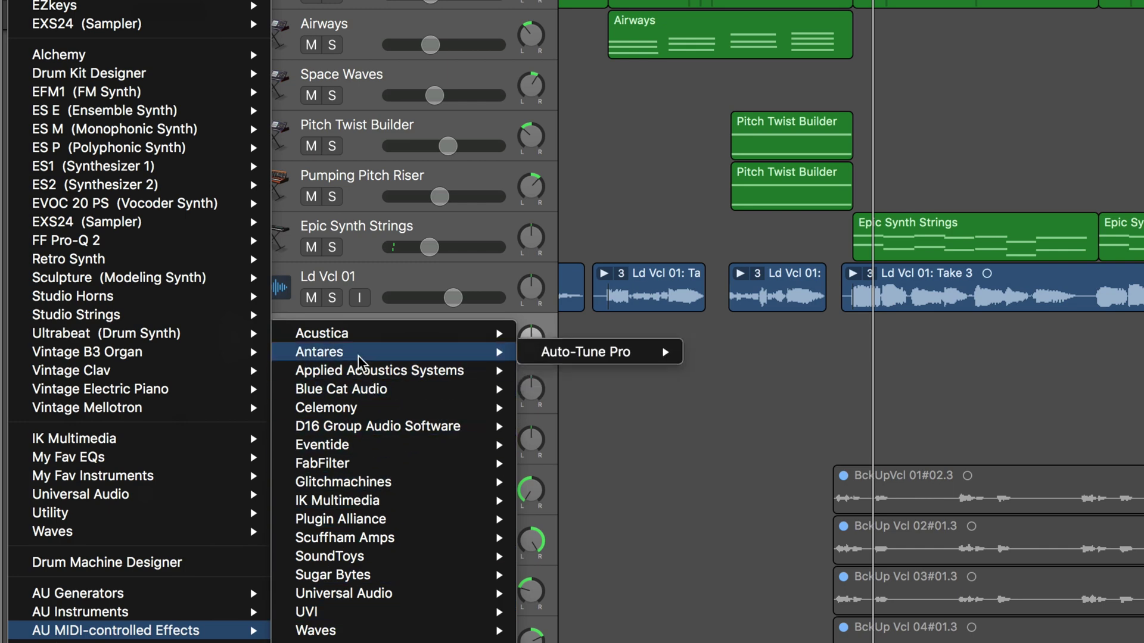
mouse_move(598, 355)
left_click(723, 352)
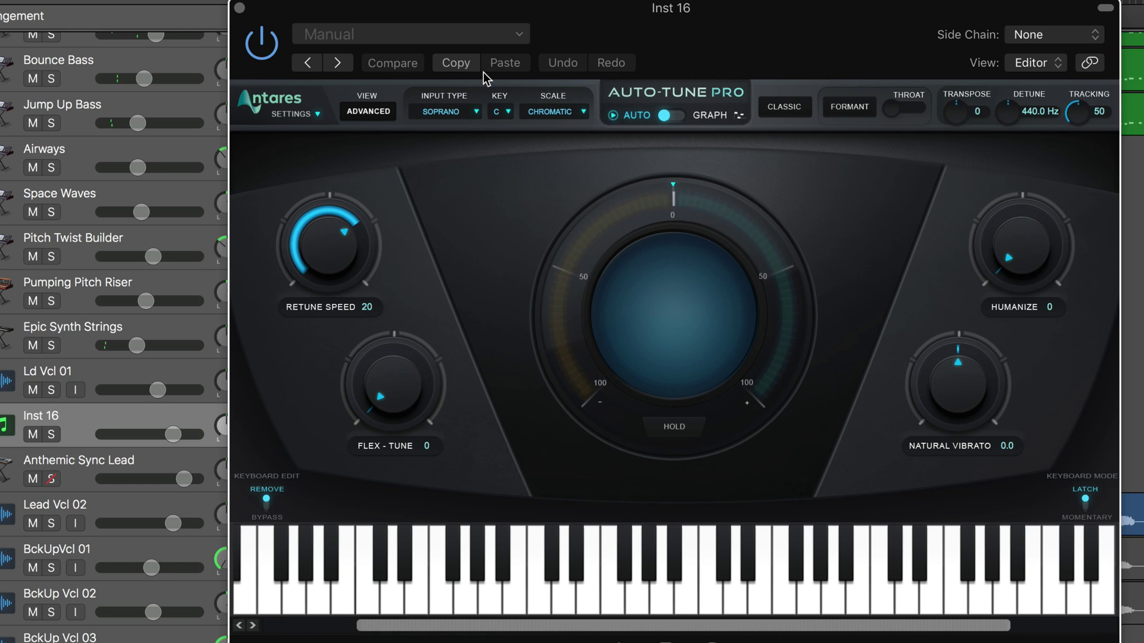
- Switch Auto-Tune Pro to Advanced view, enable Target Notes, and side-chain from Ld Vcl 01 (Audio 2)
left_click(368, 111)
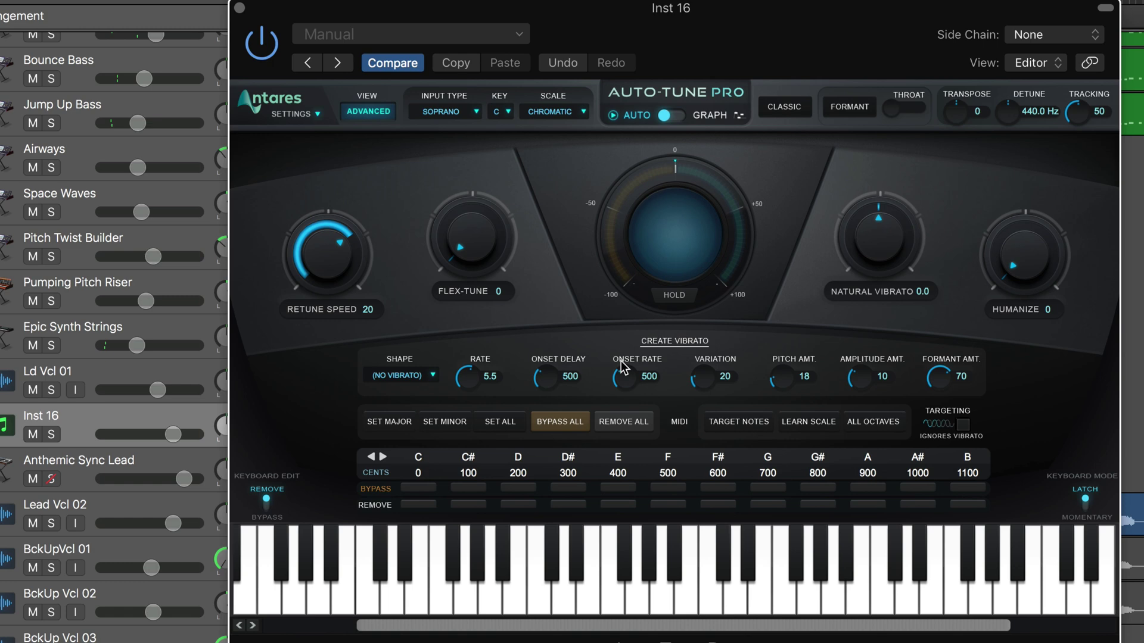
left_click(745, 425)
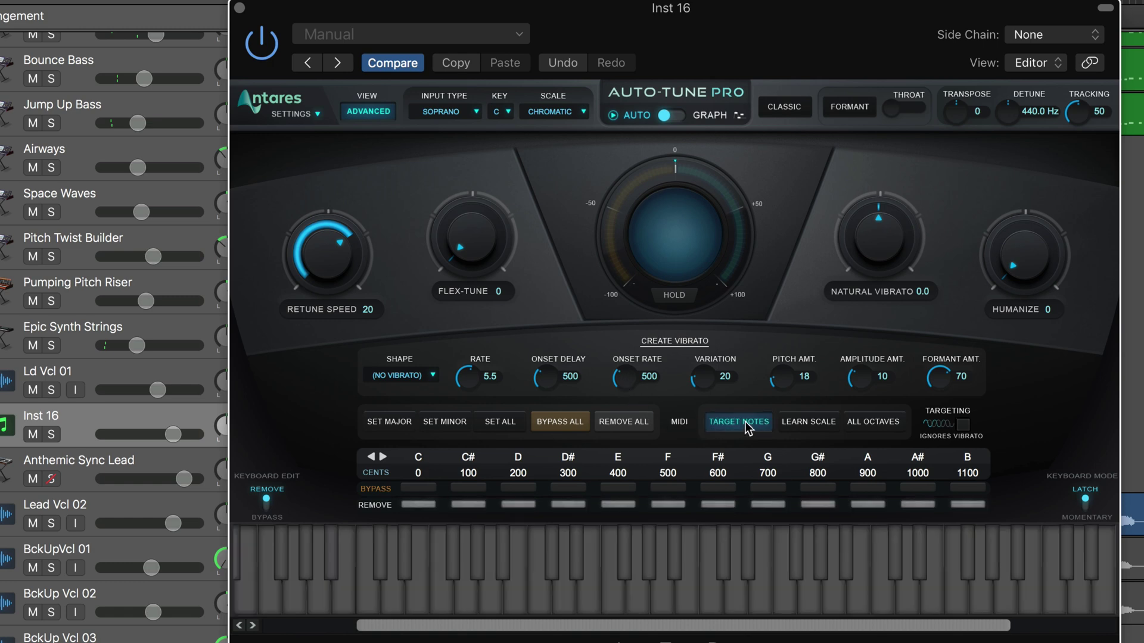
left_click(1027, 39)
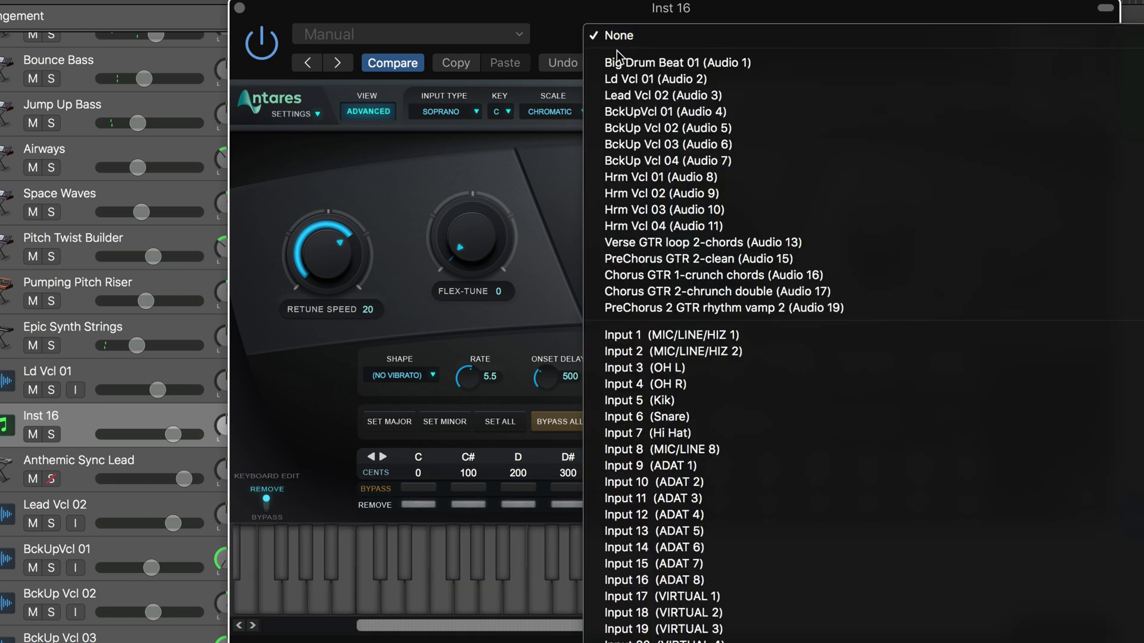
left_click(672, 79)
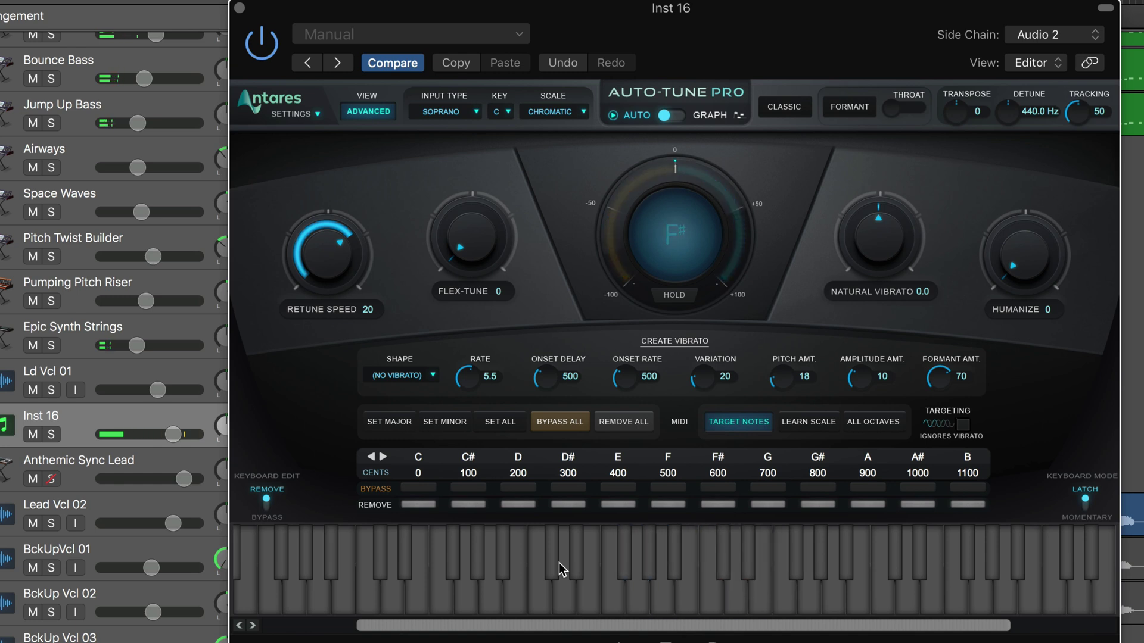
- Switch to Classic mode, drop Retune Speed to 0, and start playback to hear the retuning
left_click(789, 107)
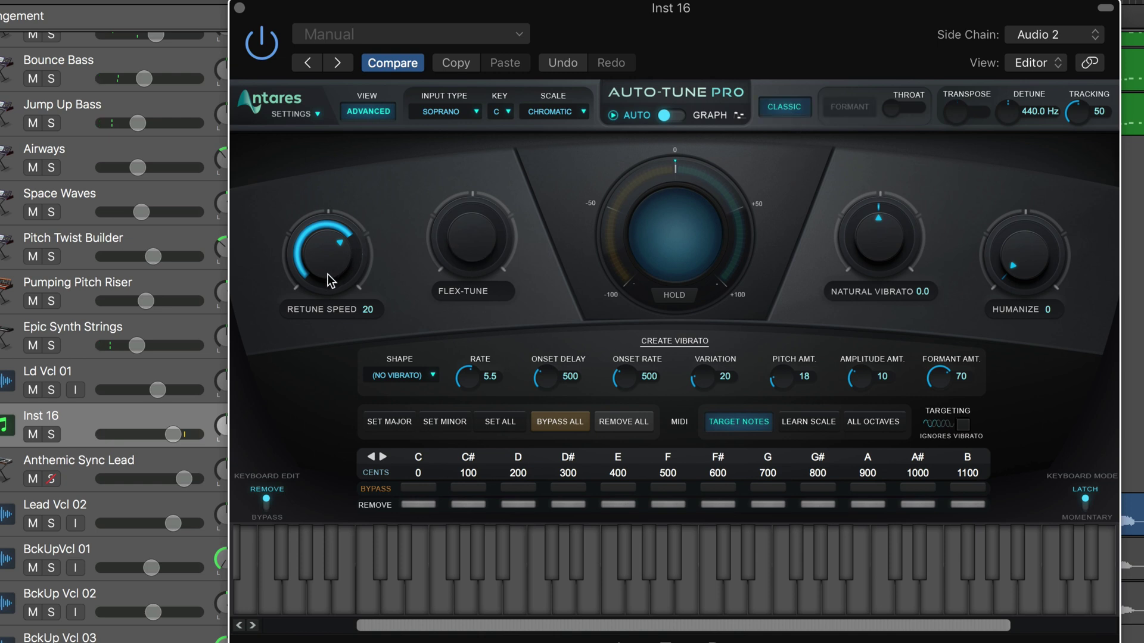
left_click_drag(320, 277, 322, 192)
key("space")
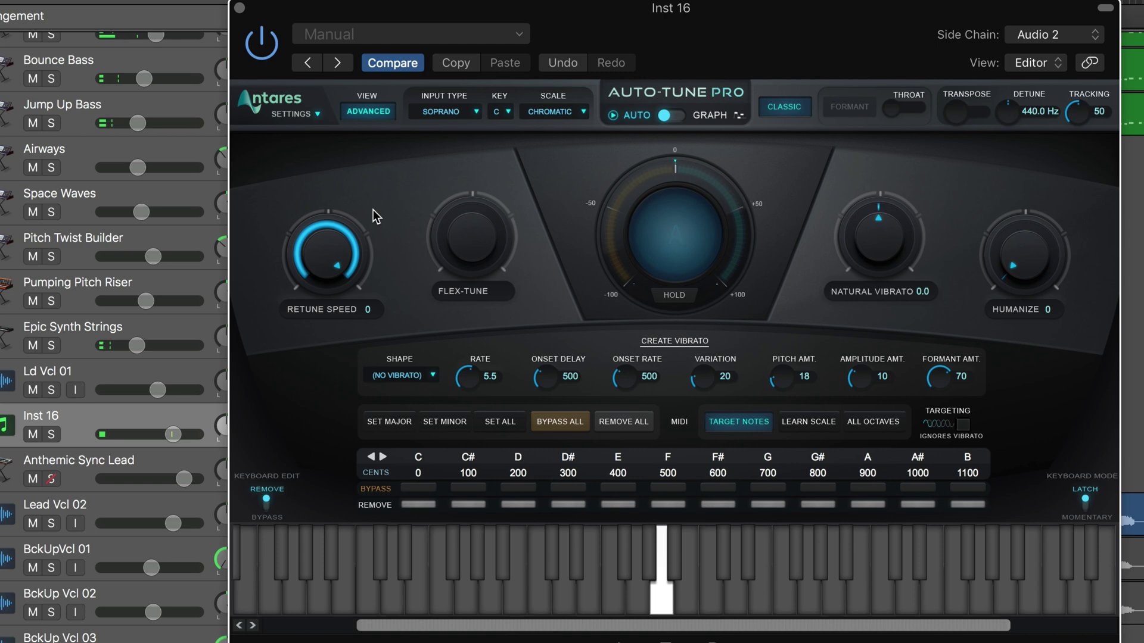
- Close the plug-in, capture the played notes as an Inst 16 region, replay the chorus, and select Anthemic Sync Lead
key("super+w")
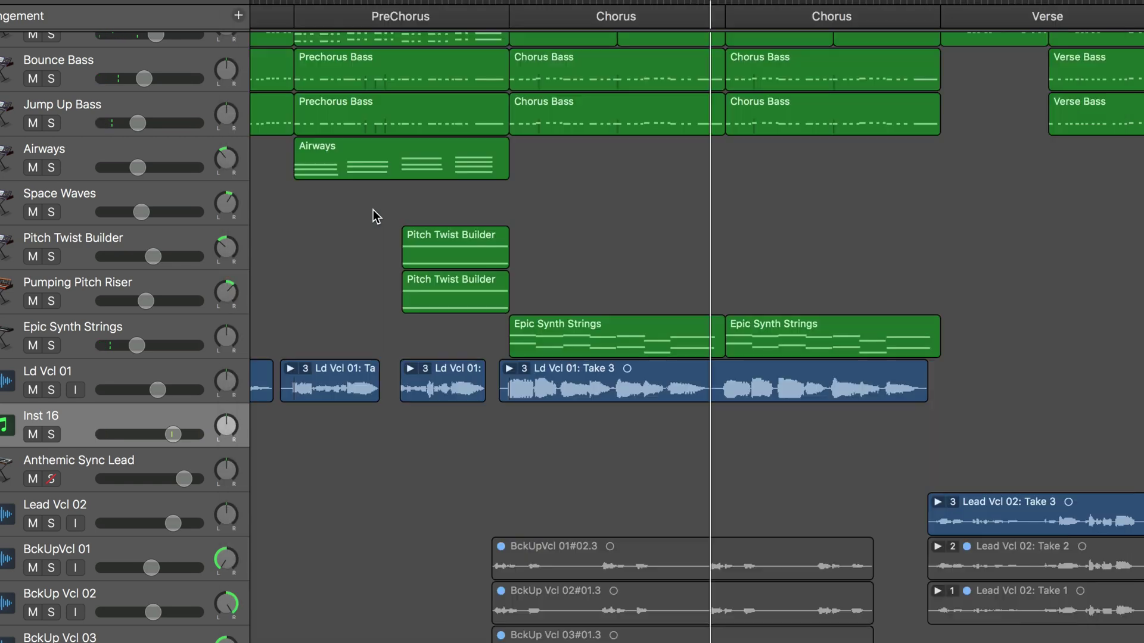
key("super+z")
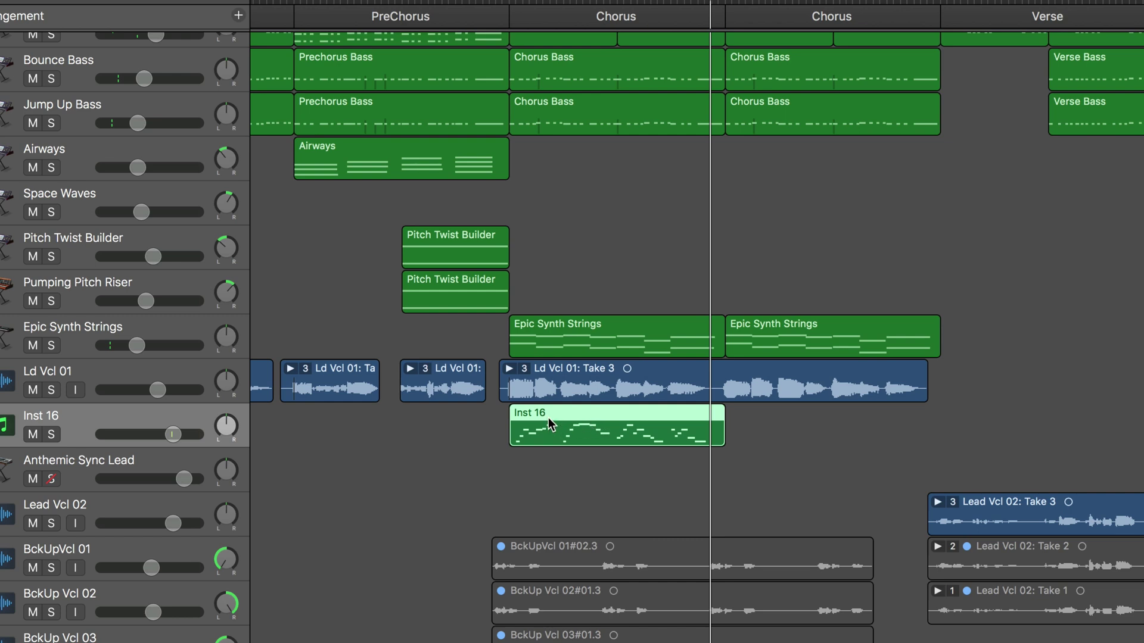
key("space")
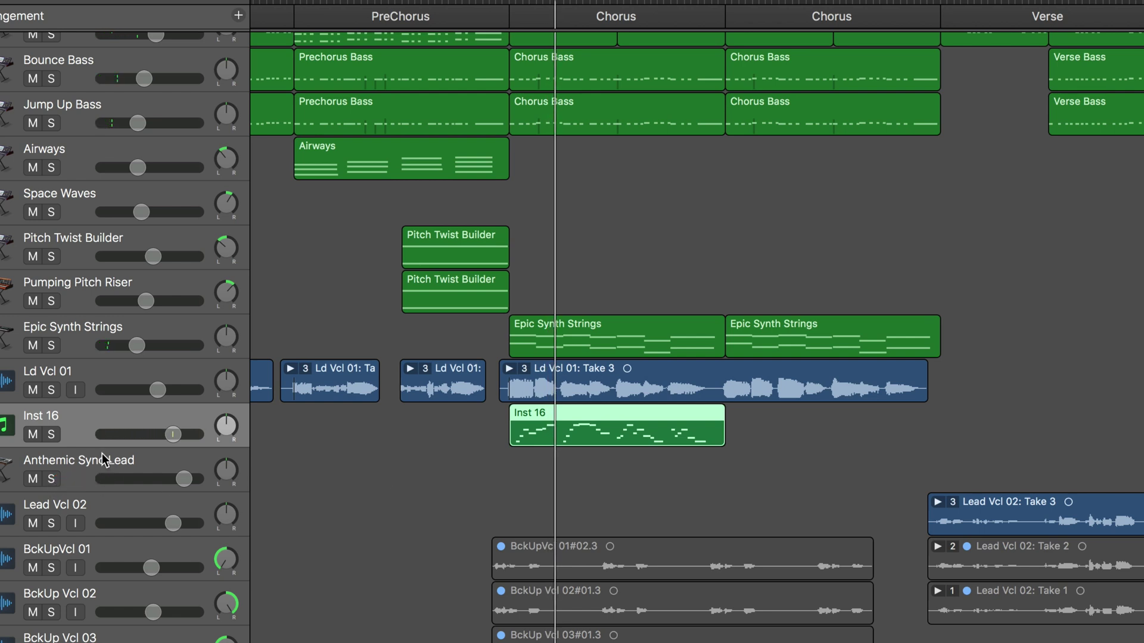
left_click(82, 464)
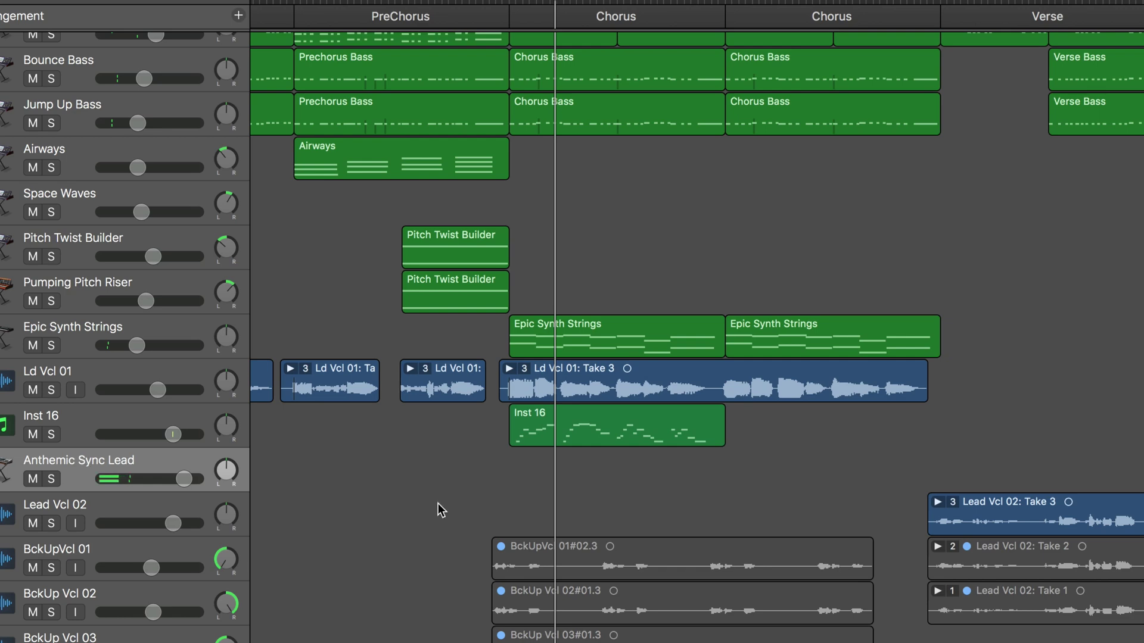
- Copy the Inst 16 region onto Anthemic Sync Lead and transpose the copy +12
left_click_drag(559, 438, 558, 467)
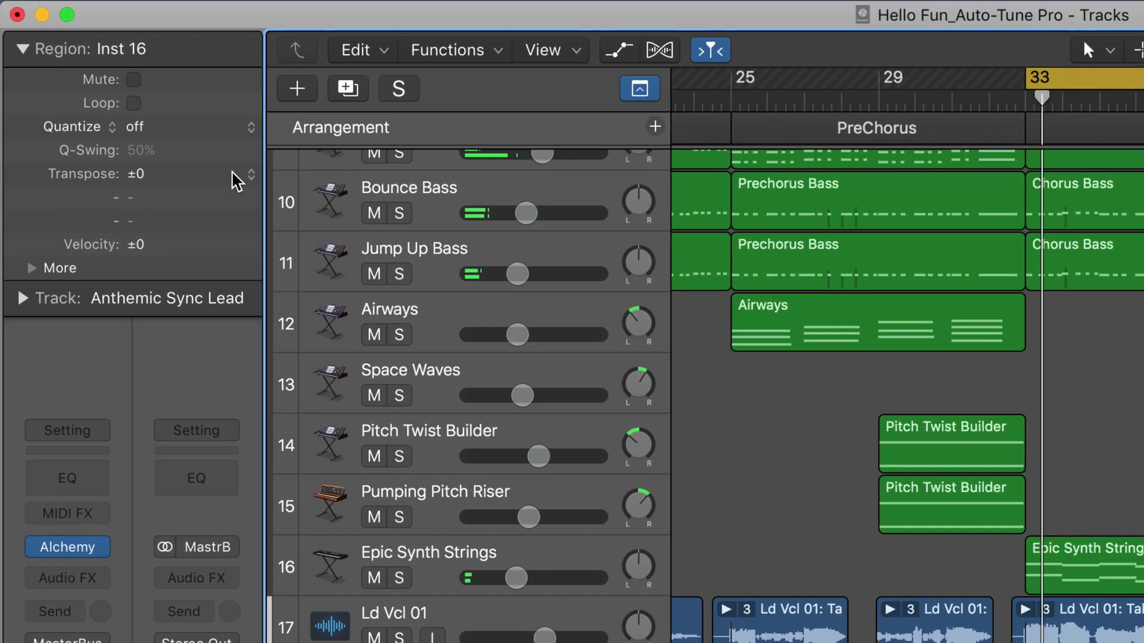
left_click(209, 158)
left_click(211, 136)
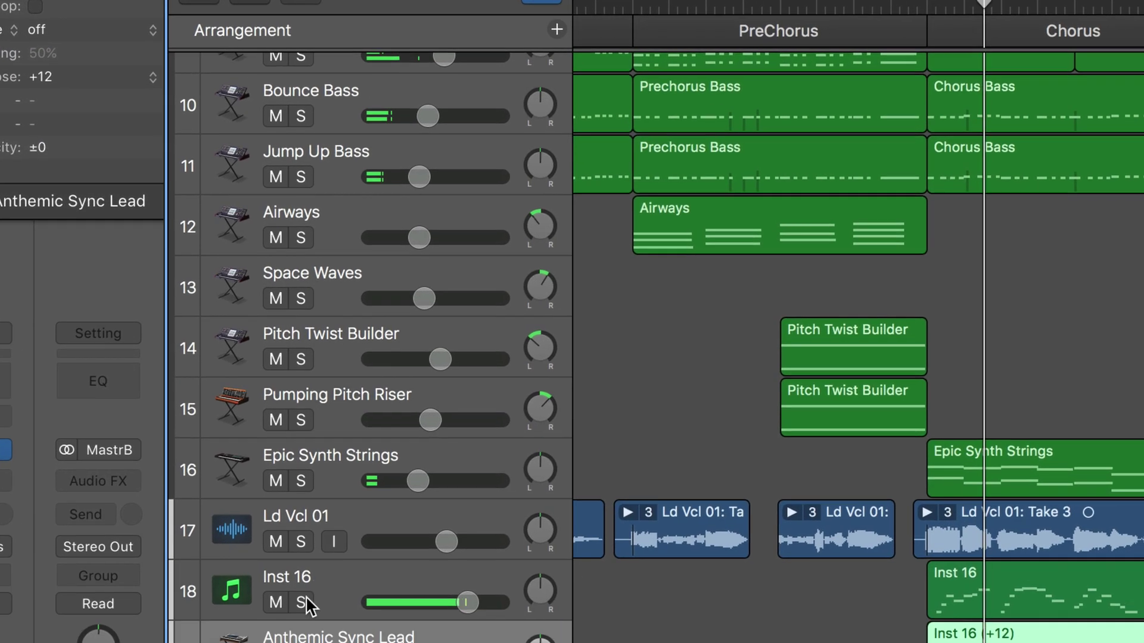
- Solo Inst 16 and Anthemic Sync Lead to audition the octave double, unsolo them, and reselect Inst 16
left_click(398, 642)
left_click(399, 642)
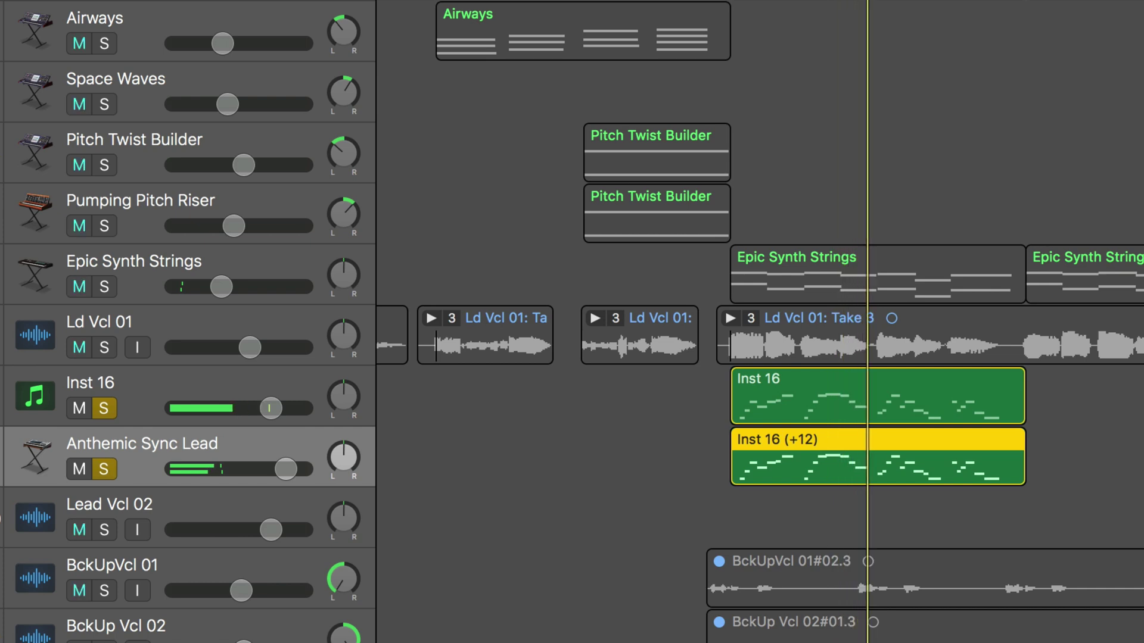
left_click(104, 470)
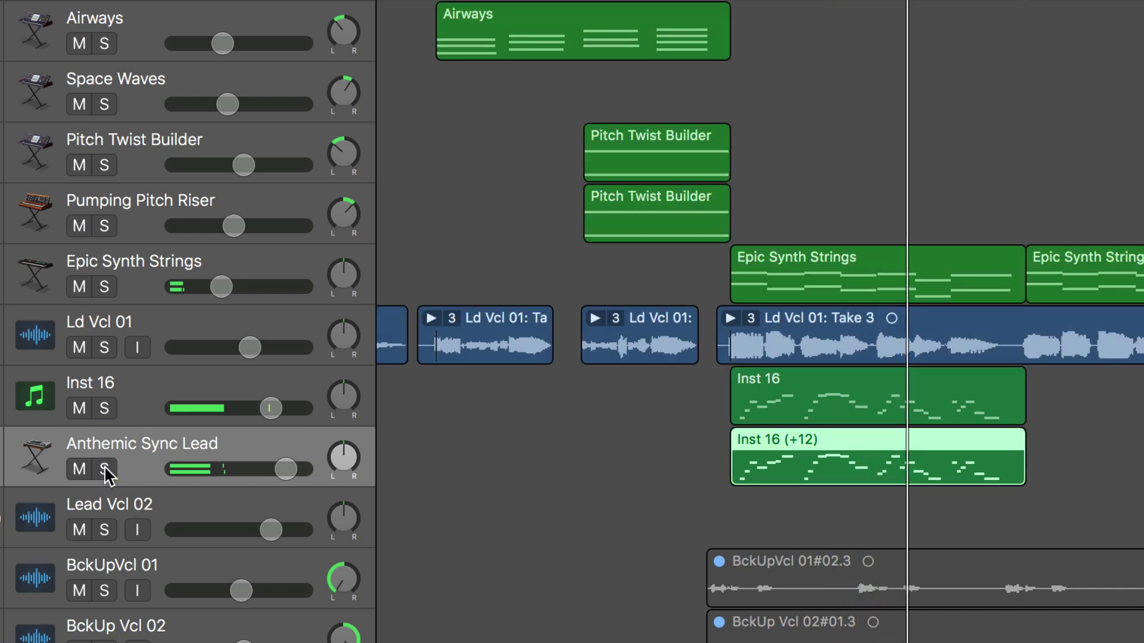
left_click(110, 400)
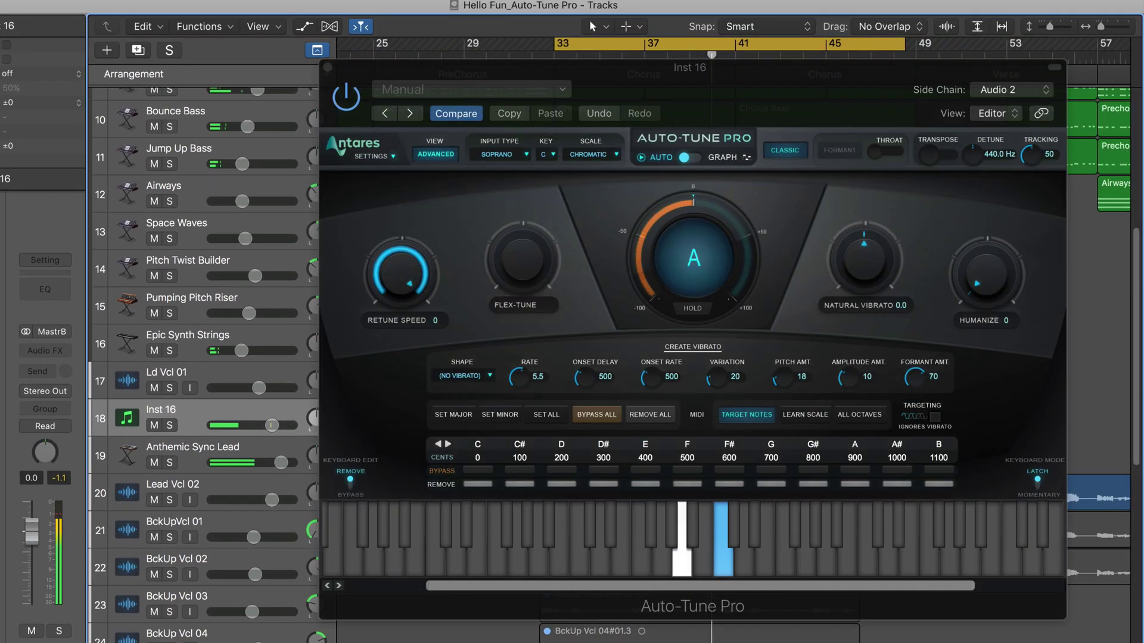